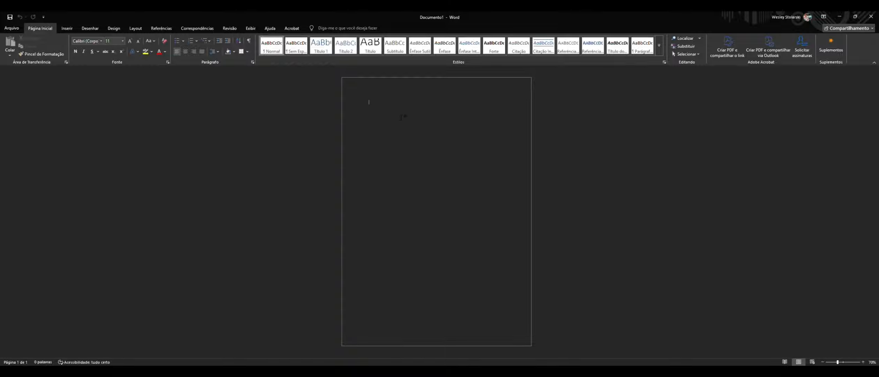
Step: Enter the title "Relatório de estágio." followed by a blank line, and correct the spelling of "estágio"
scroll(401, 118, up, 2)
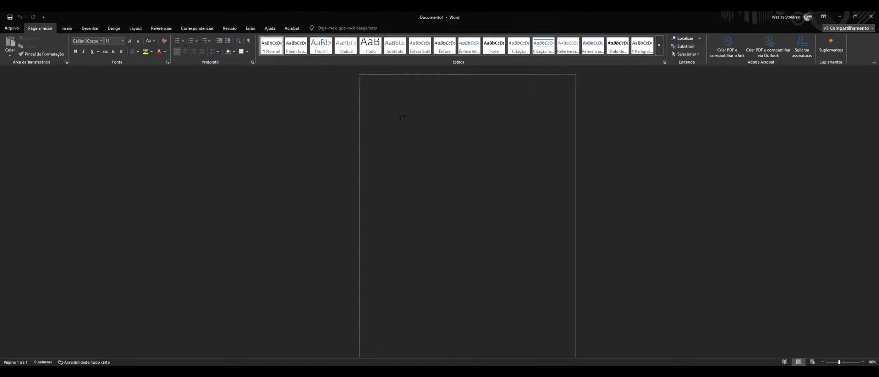
scroll(402, 117, up, 1)
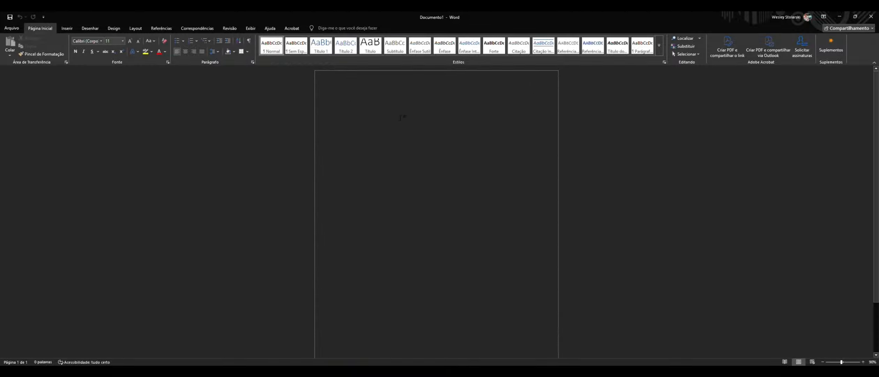
text(Relat)
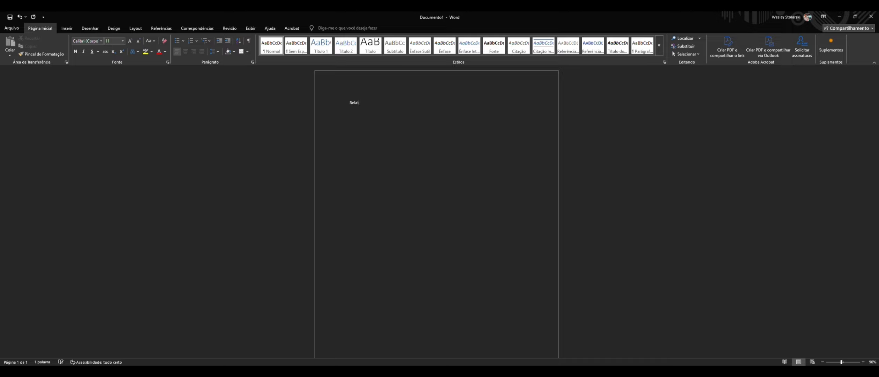
text(ório de estagio)
key(Return)
key(Return)
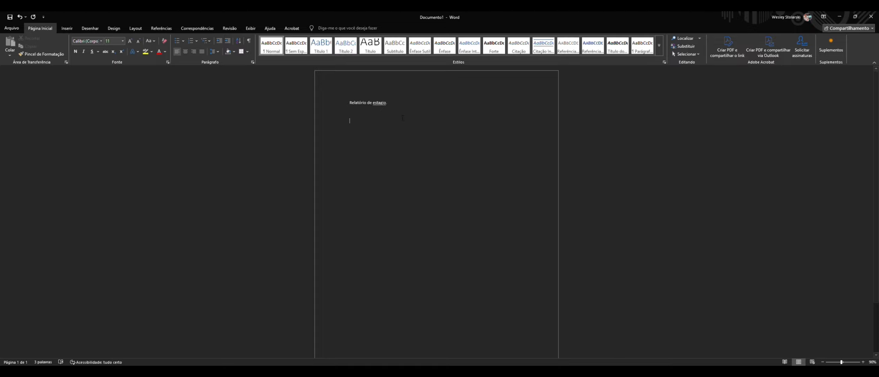
right_click(382, 103)
click(391, 114)
Step: Add the labels Nome, Idade, Profissão, Cidade and Estado on separate lines below the title
text(Nome )
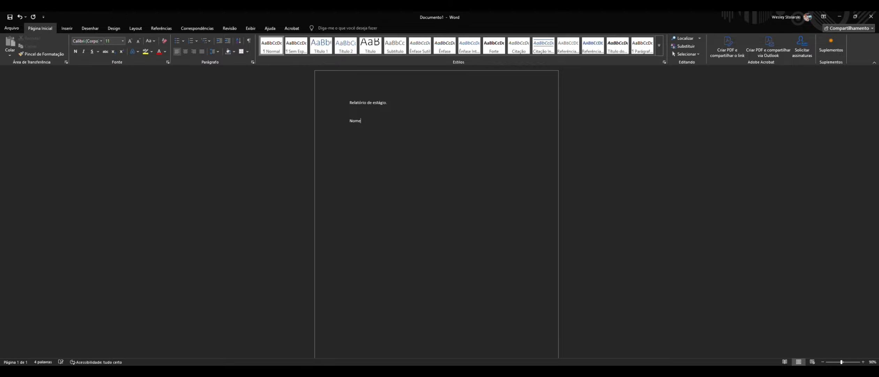
text(Idade)
key(Return)
text(profissão)
key(Return)
text(cidade)
key(Return)
text(estado)
Step: Add the lines "Empresa responsável do estágio" and "Duração de estágio" to the end of the label list
text(mpresa)
text( responsável do)
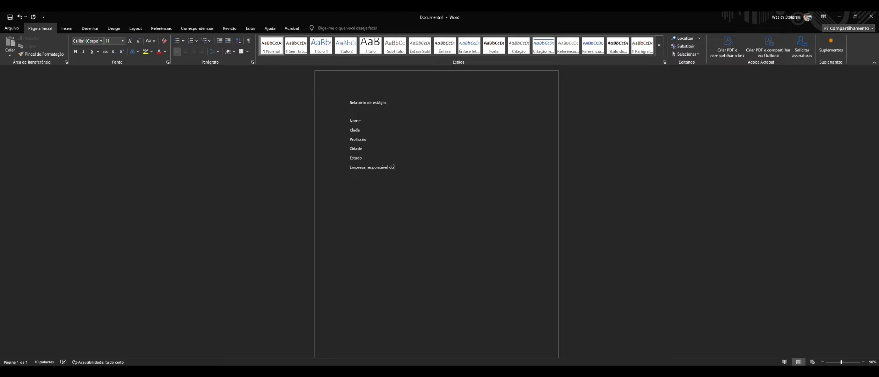
text( est)
text(duração)
text( de estágio)
key(Return)
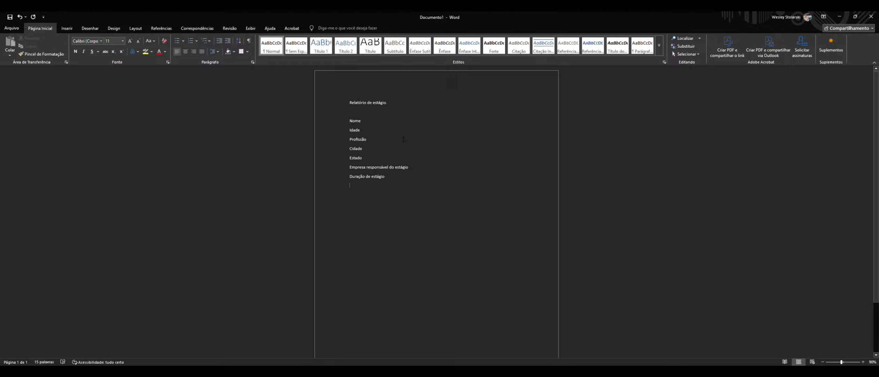
click(400, 134)
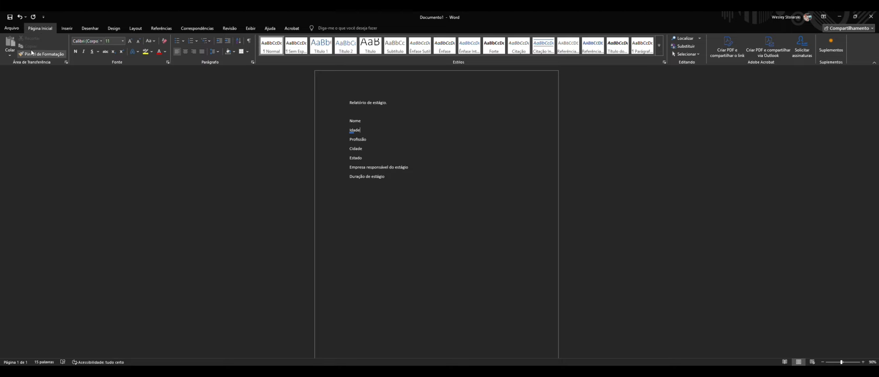
click(73, 28)
click(89, 29)
click(113, 28)
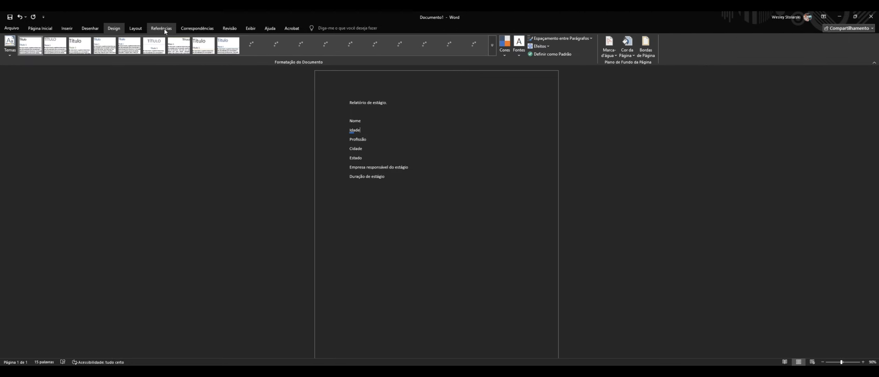
click(140, 29)
click(158, 28)
click(205, 28)
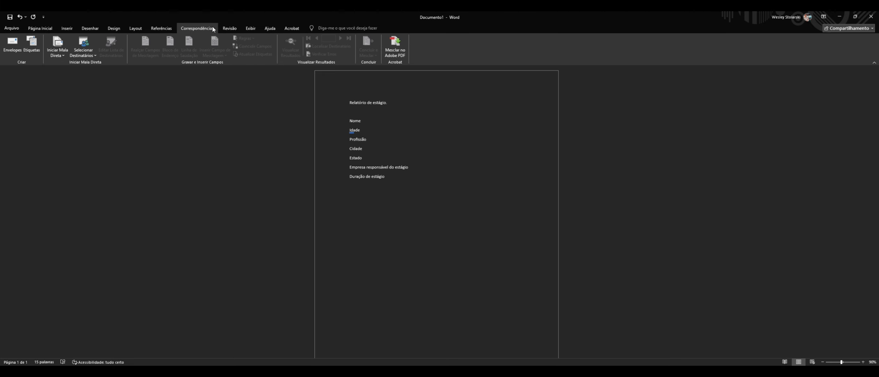
click(230, 28)
click(251, 28)
click(269, 28)
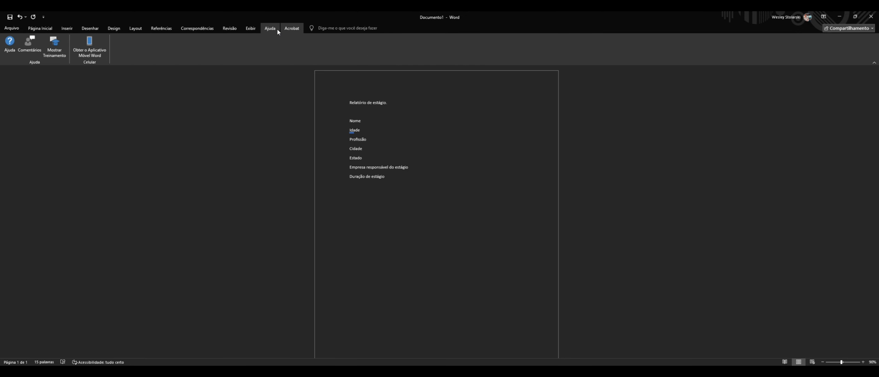
click(251, 29)
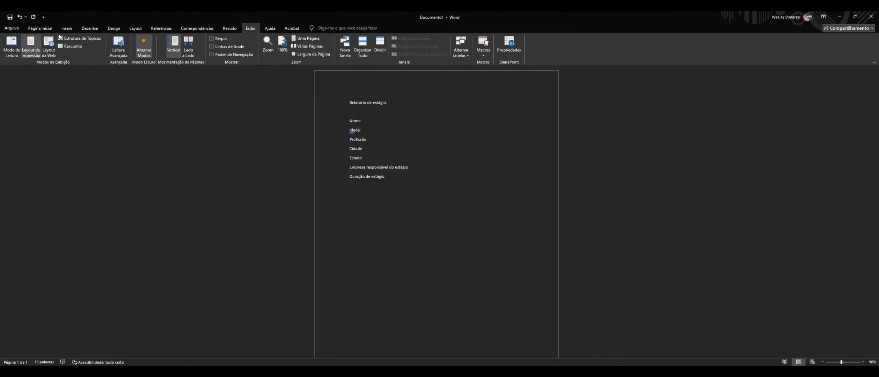
click(40, 28)
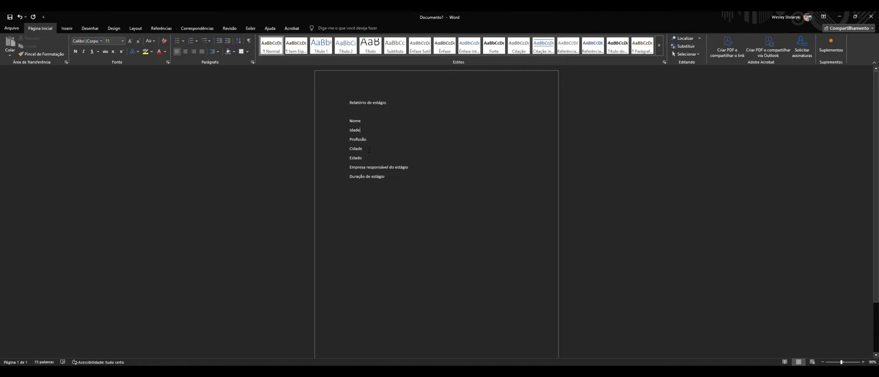
Step: Cut the title line "Relatório de estágio." to the clipboard twice, undoing the cut each time
scroll(369, 150, up, 1)
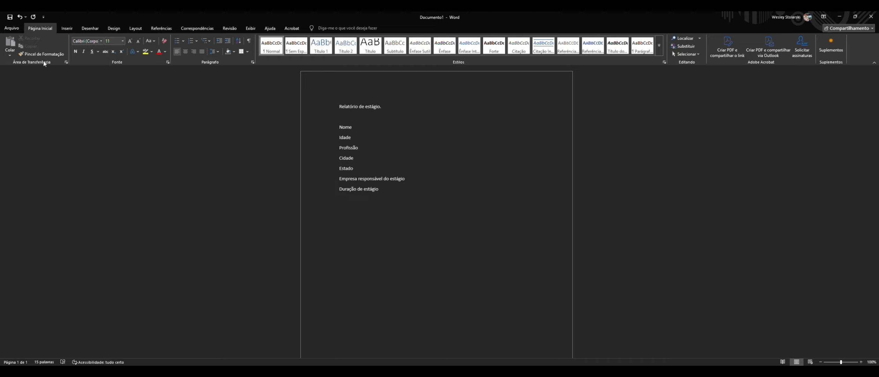
triple_click(347, 106)
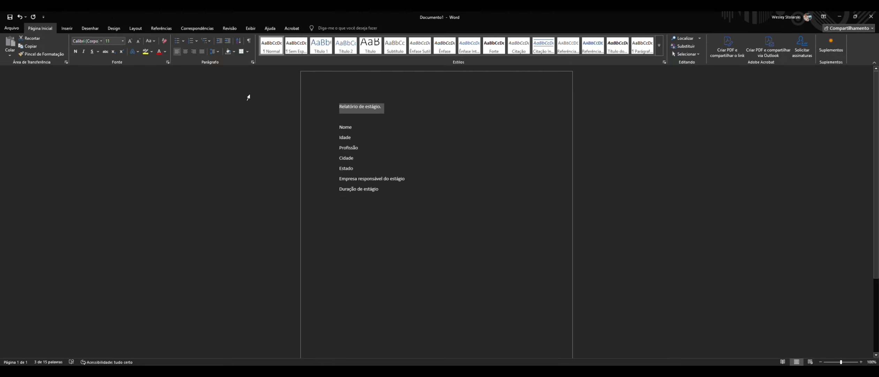
click(33, 38)
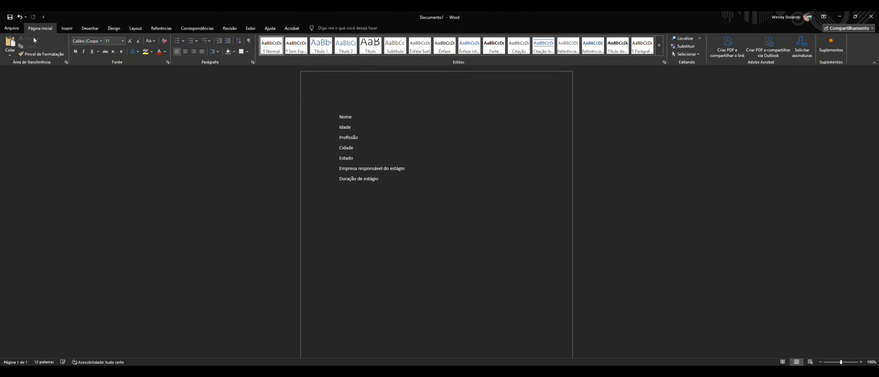
key(ctrl+z)
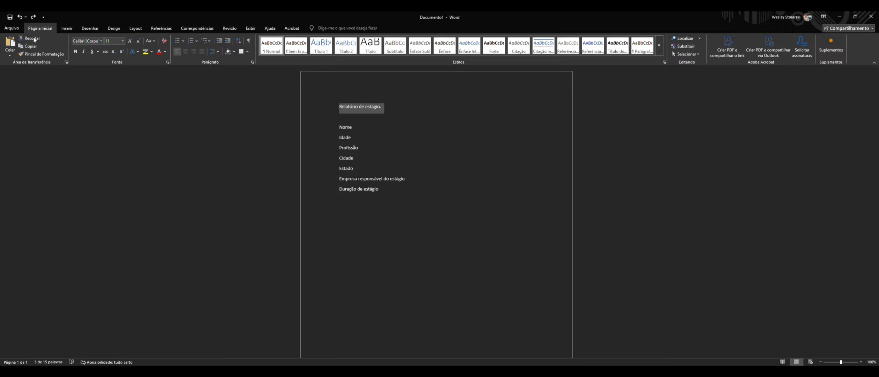
click(346, 107)
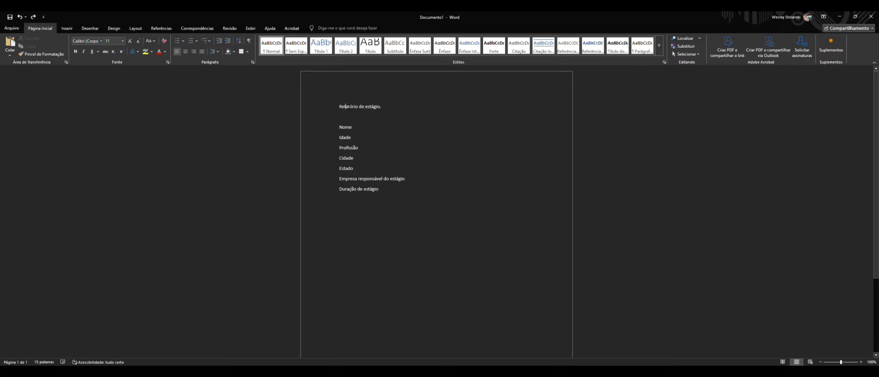
triple_click(345, 106)
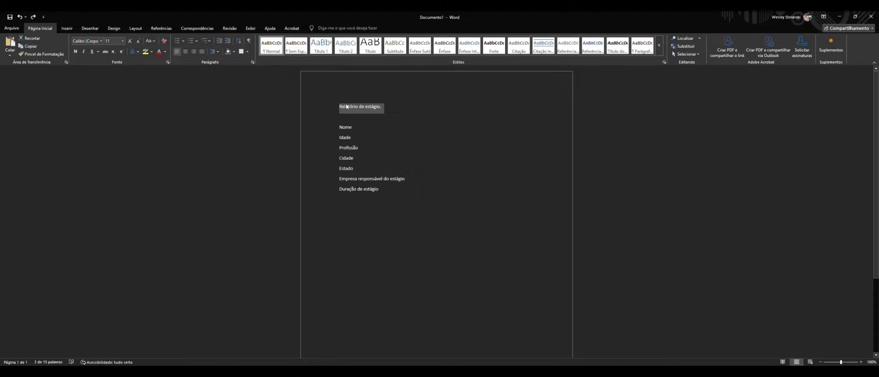
key(ctrl+x)
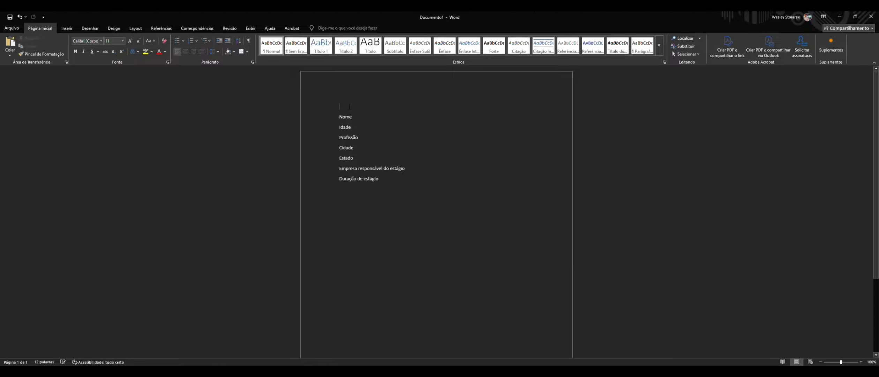
key(ctrl+z)
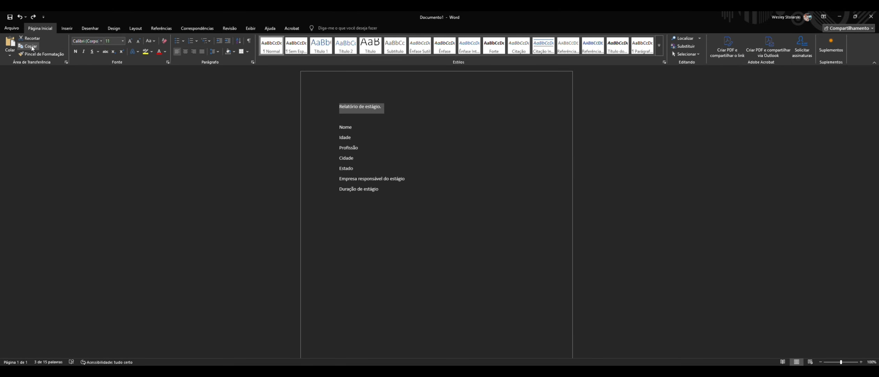
Step: Paste a copy of the title on a new line below it, and undo both the paste and the line break
key(Right)
key(Return)
key(ctrl+v)
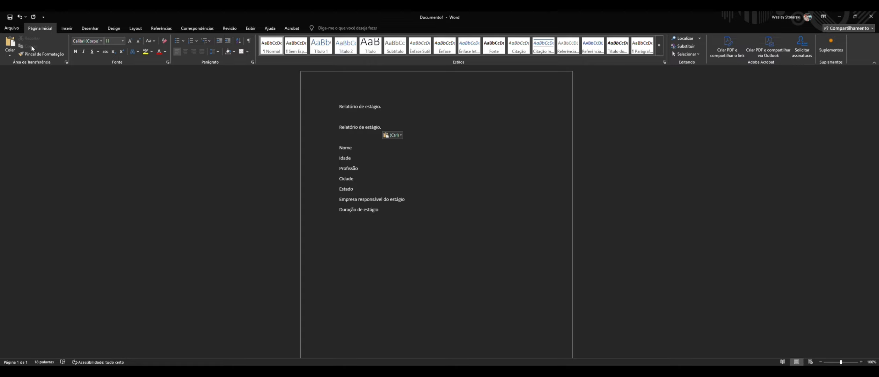
key(ctrl+z)
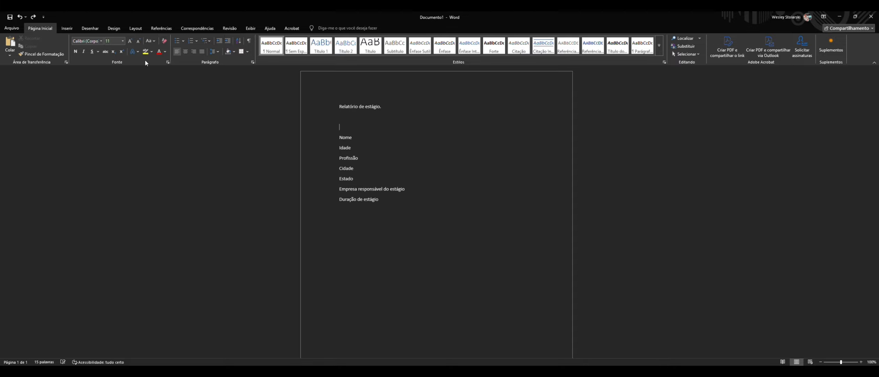
key(ctrl+z)
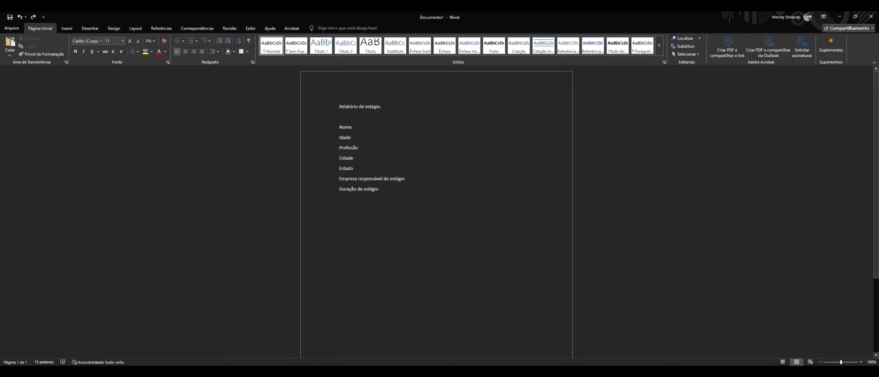
double_click(347, 100)
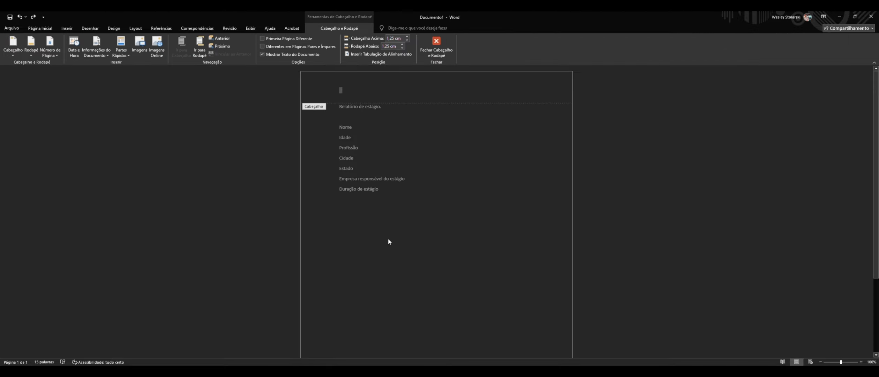
double_click(445, 162)
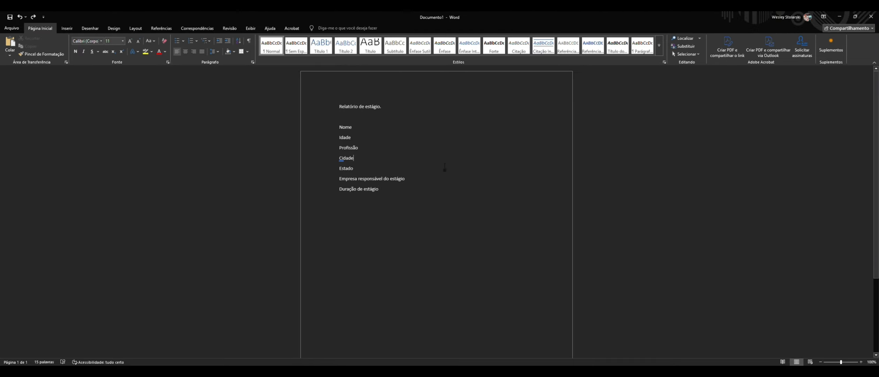
key(ctrl+o)
key(Escape)
key(ctrl+a)
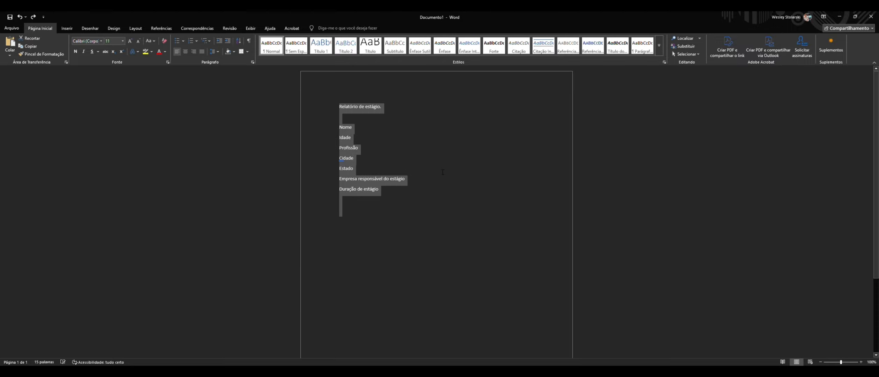
click(353, 118)
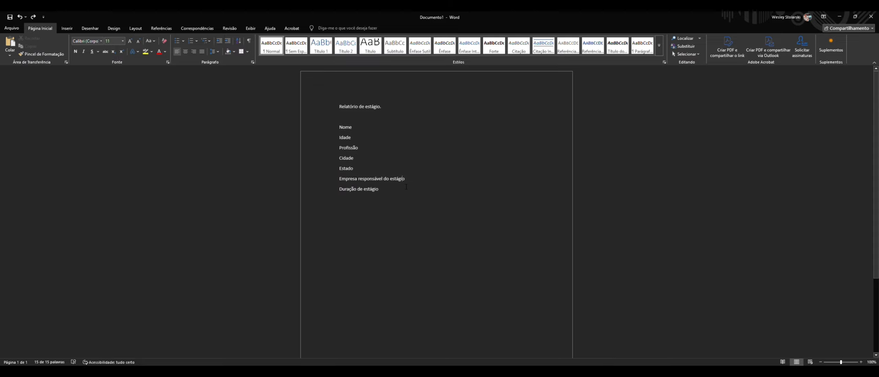
Step: Change the font of the entire document text to Montserrat
key(ctrl+a)
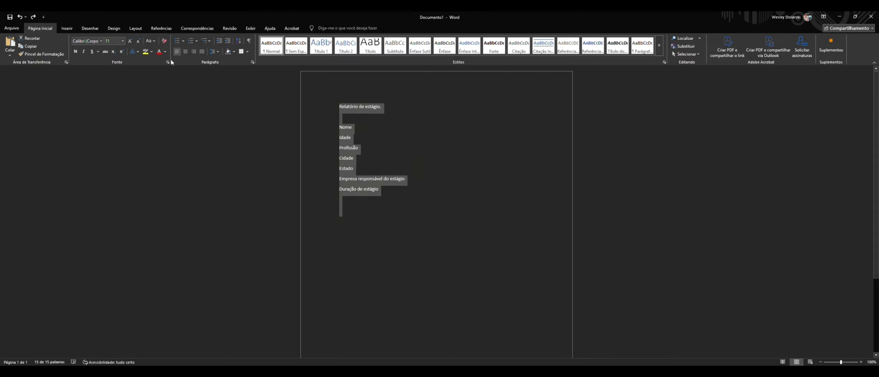
click(100, 40)
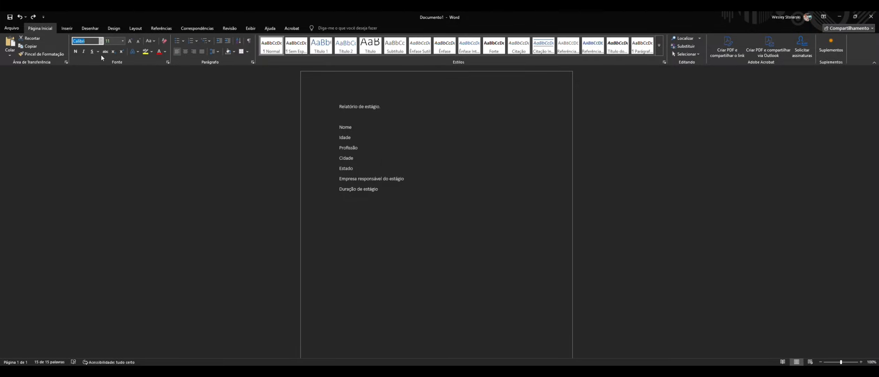
text(Montserrat)
key(Return)
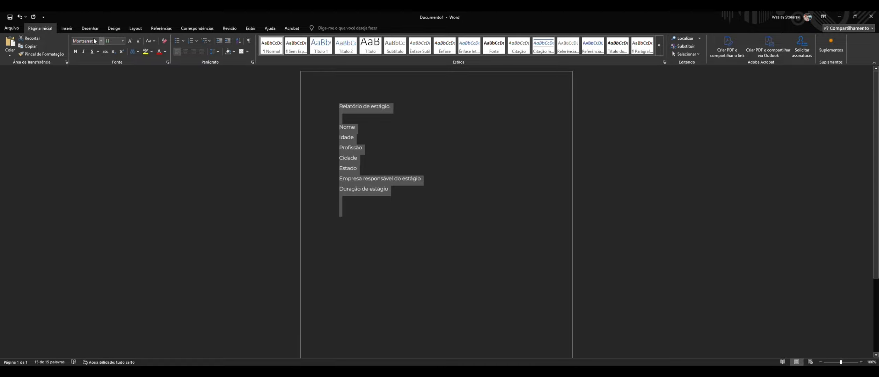
click(93, 41)
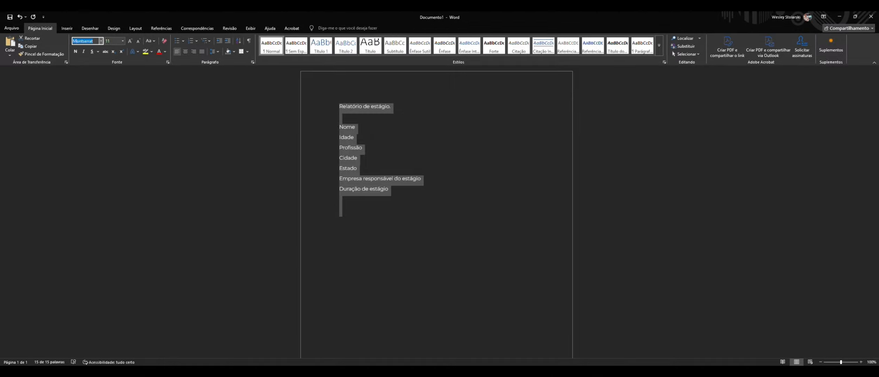
text(Mont)
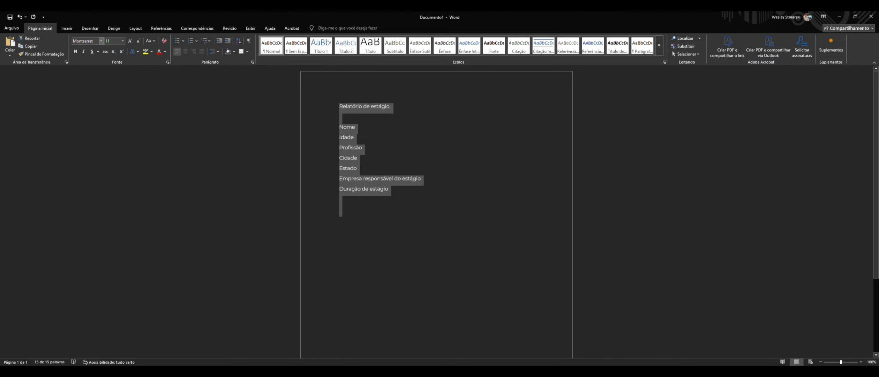
key(Return)
click(380, 119)
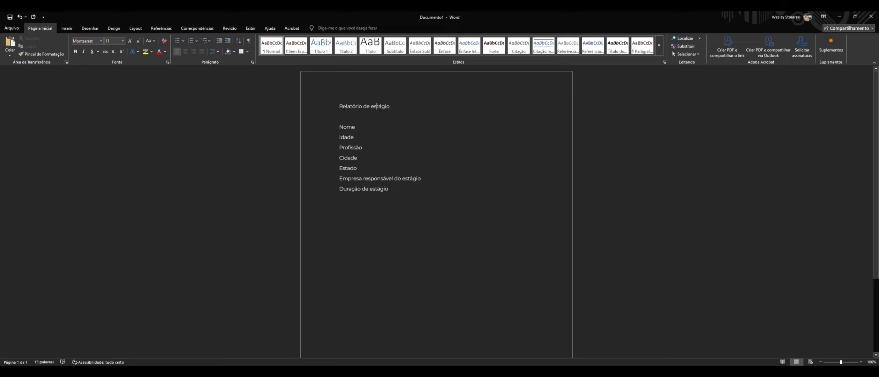
Step: Set the font size of the title line "Relatório de estágio." to 18
key(ctrl+a)
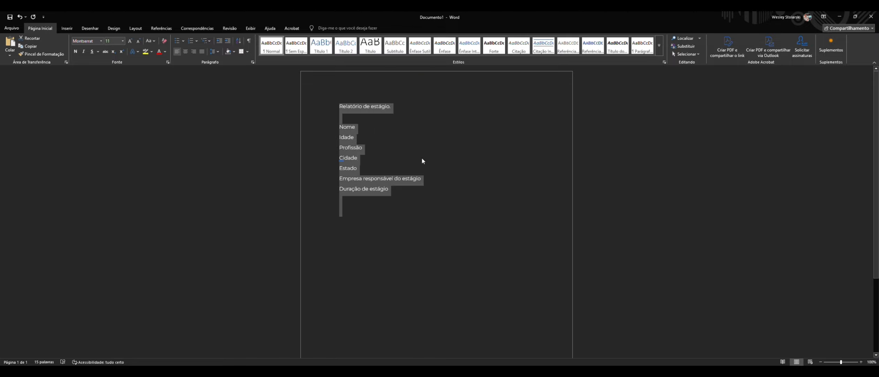
click(124, 42)
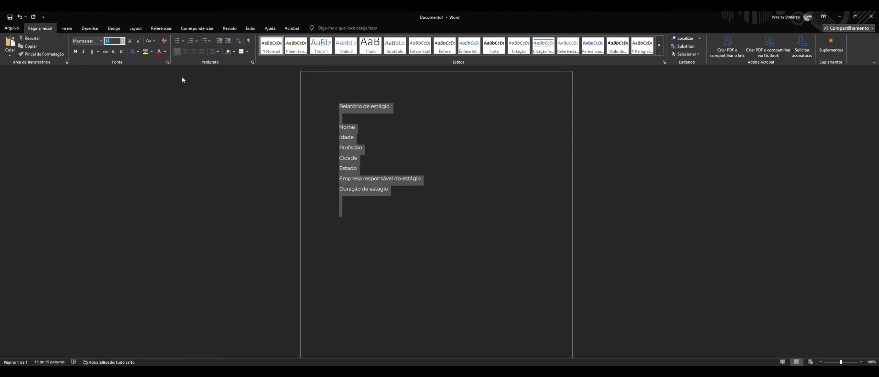
triple_click(350, 106)
triple_click(350, 106)
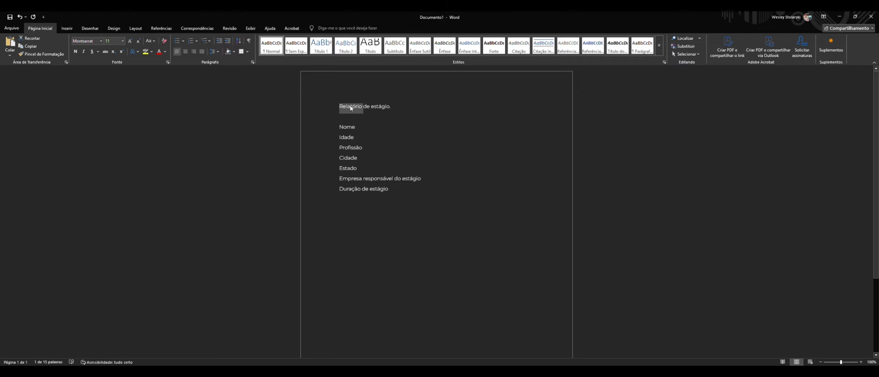
triple_click(350, 106)
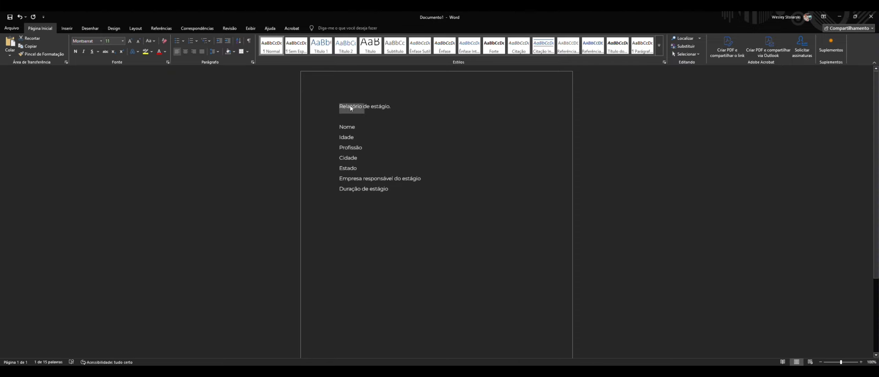
click(123, 42)
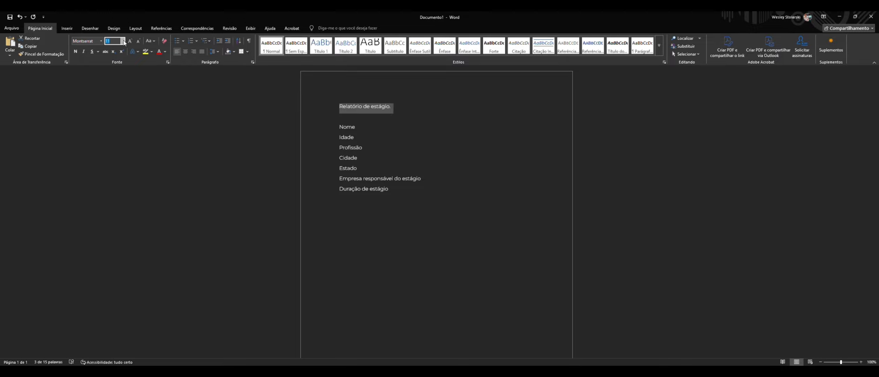
click(110, 94)
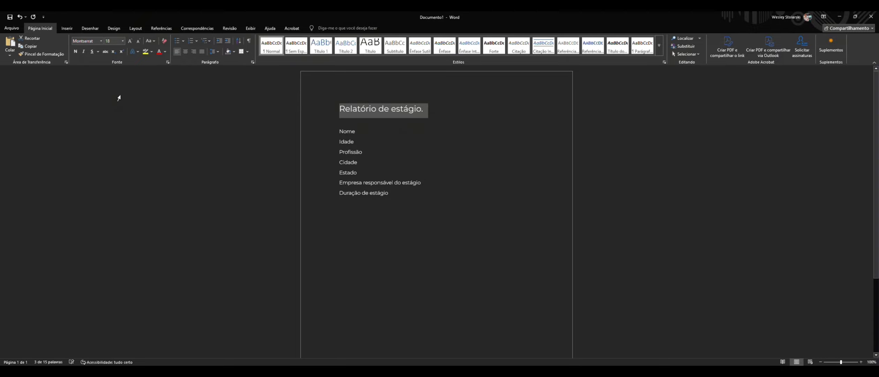
click(380, 114)
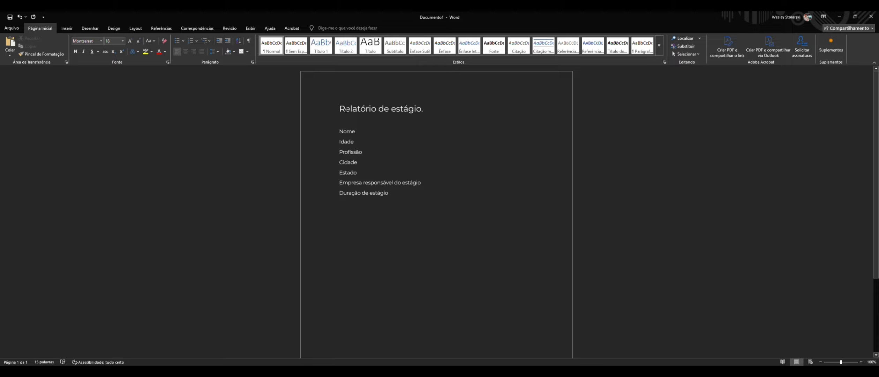
Step: Make the whole title line "Relatório de estágio." bold
triple_click(346, 110)
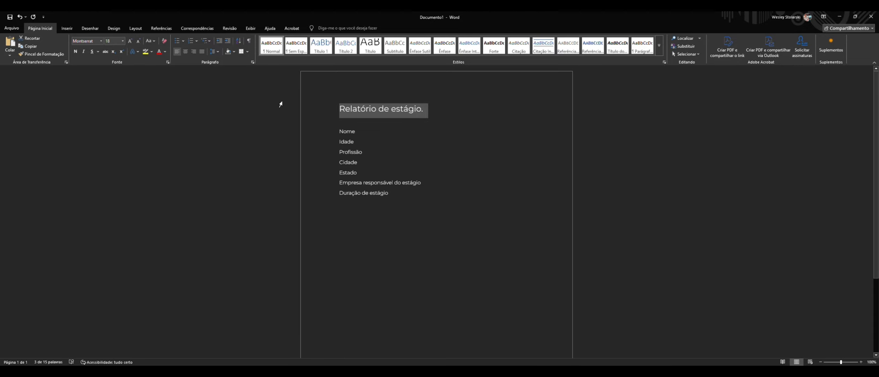
click(75, 53)
click(75, 53)
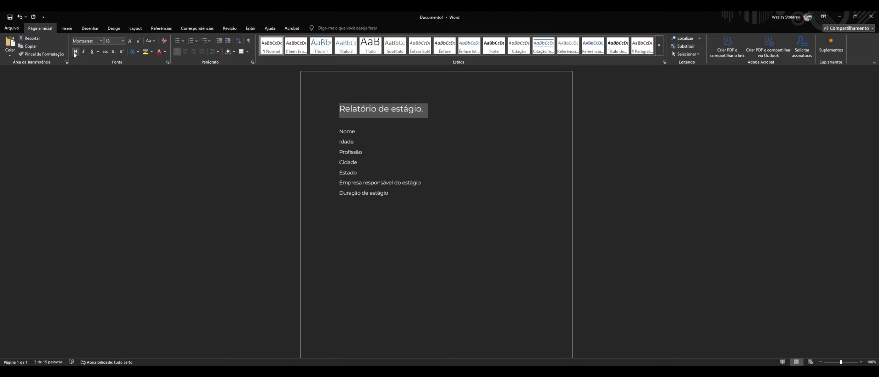
click(75, 53)
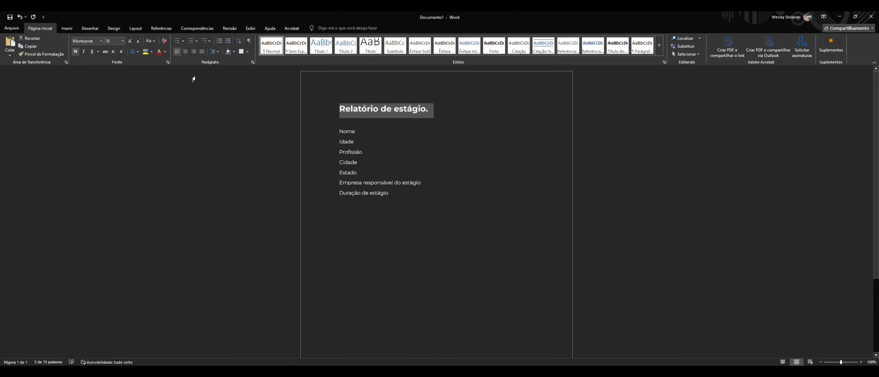
click(374, 114)
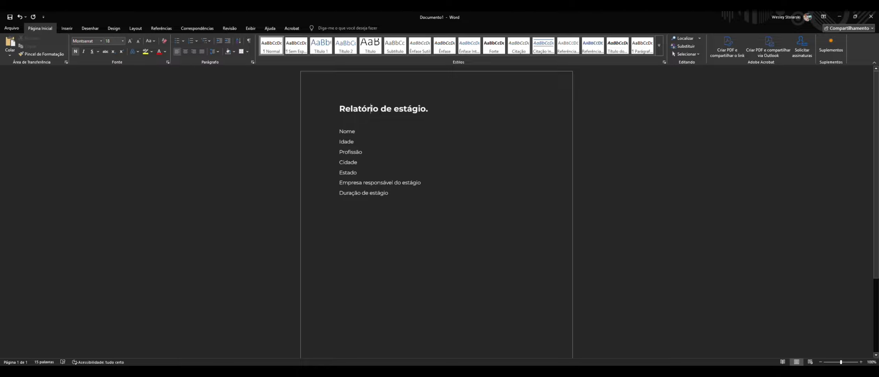
Step: Remove the bold from the word "estágio" in the title and reapply it, toggling it several times
drag(432, 111, 340, 113)
click(351, 121)
double_click(400, 108)
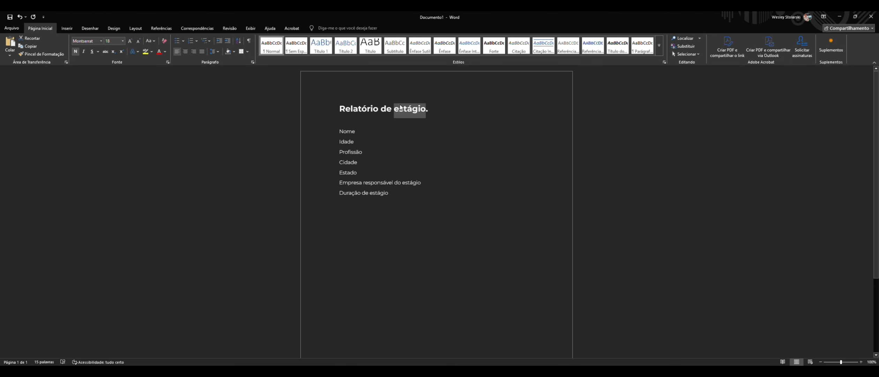
key(ctrl+n)
click(390, 153)
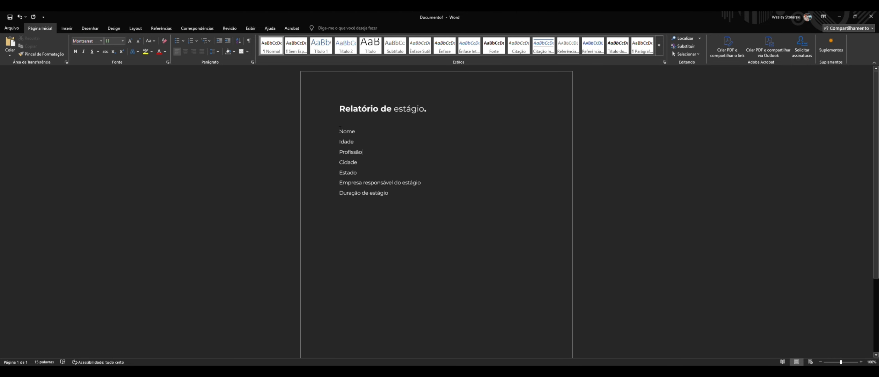
double_click(420, 109)
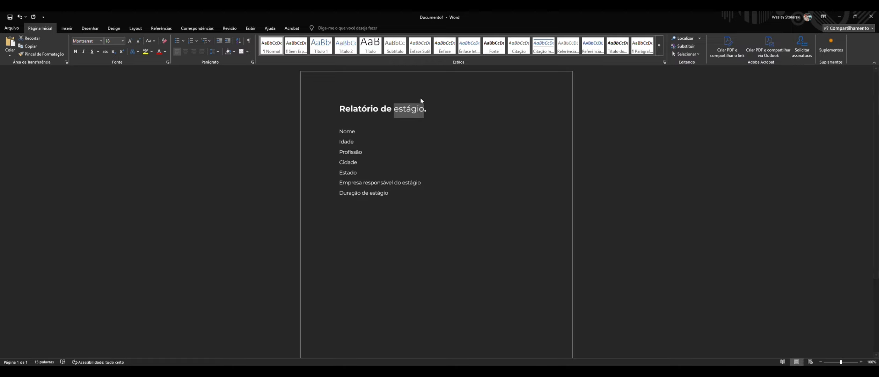
key(ctrl+n)
key(ctrl+n)
key(ctrl+n)
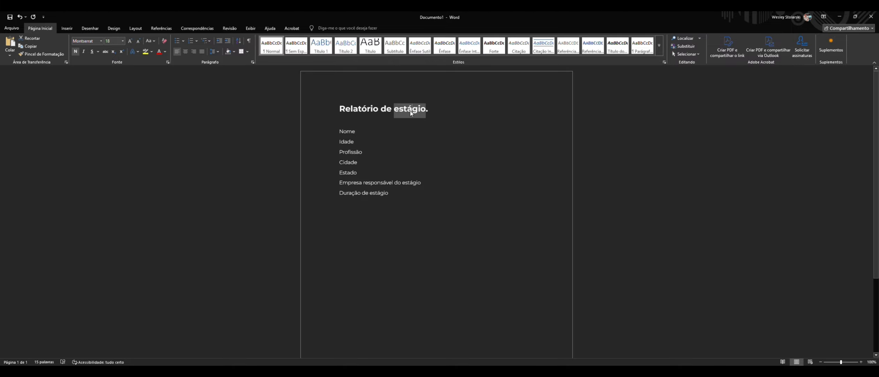
key(ctrl+n)
key(ctrl+n)
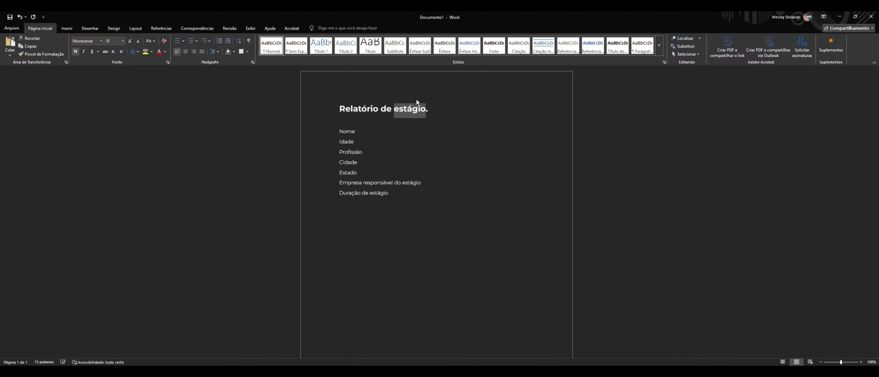
click(405, 116)
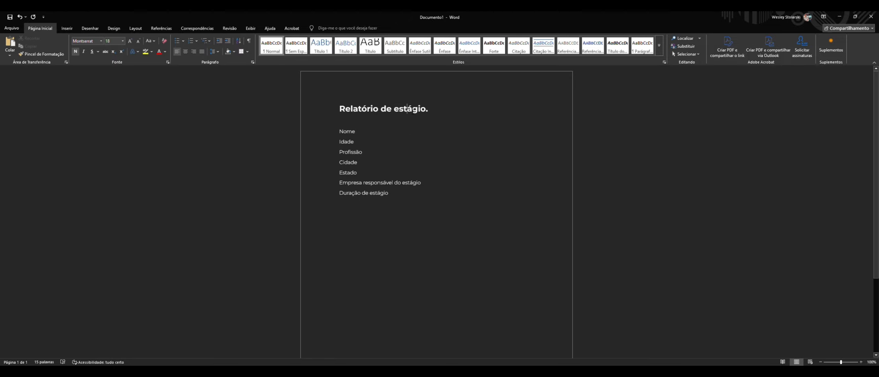
triple_click(410, 111)
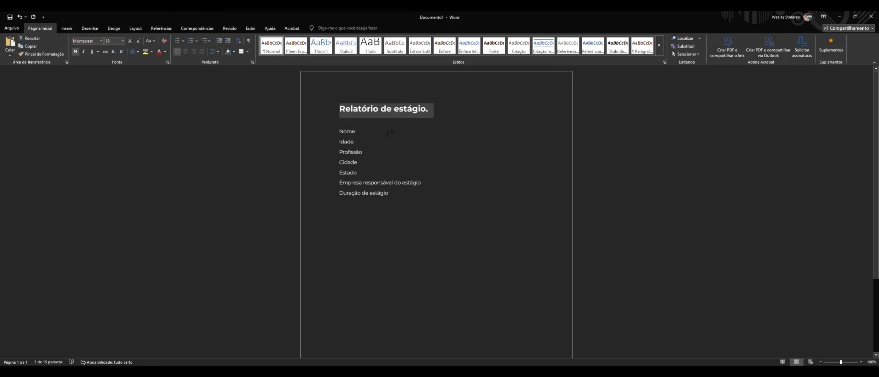
click(374, 108)
double_click(374, 108)
click(375, 108)
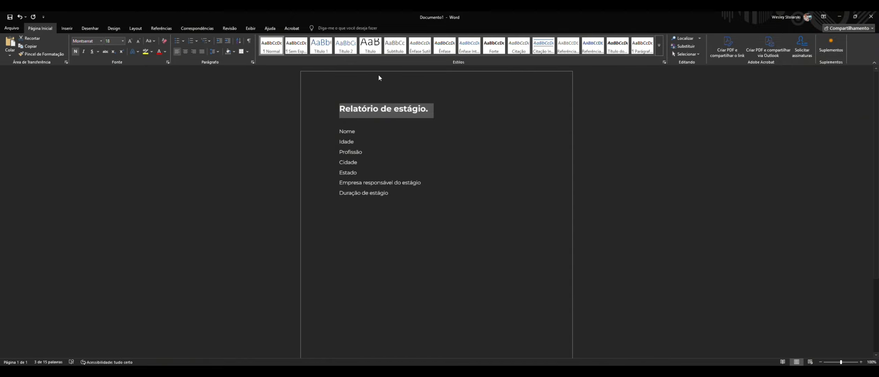
triple_click(360, 112)
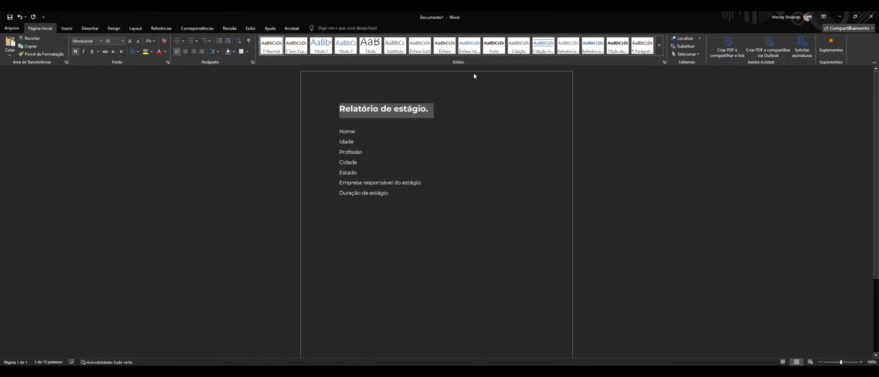
click(372, 110)
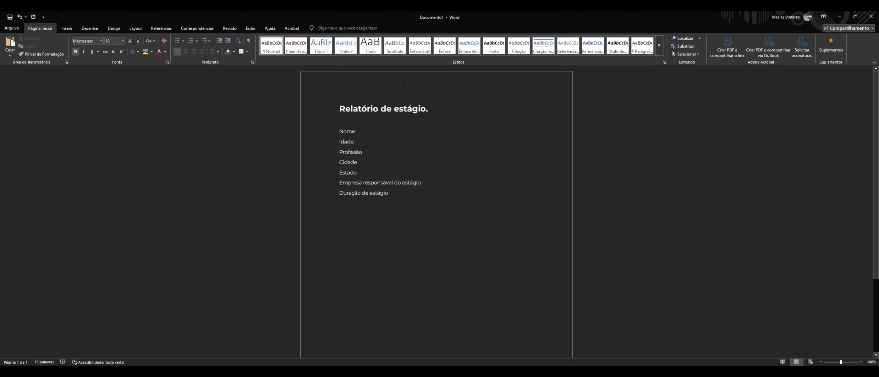
Step: Try italic formatting on the entire title line and turn it off again
click(314, 110)
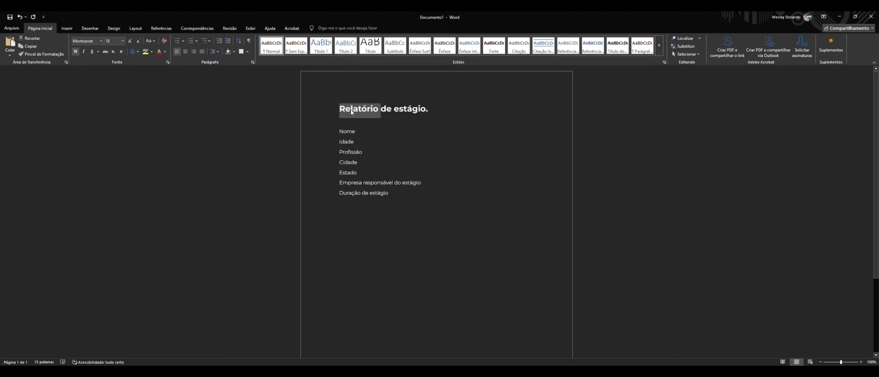
click(83, 52)
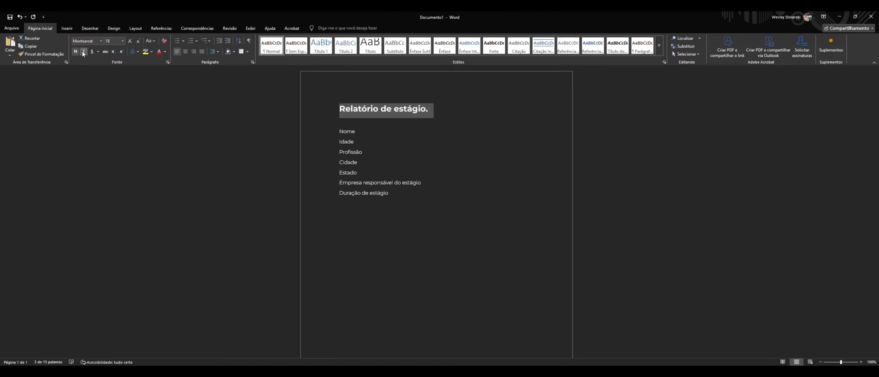
click(84, 52)
click(83, 52)
click(83, 51)
Step: Try underline and strikethrough formatting on the title line, removing both effects again
click(91, 52)
click(90, 52)
click(100, 53)
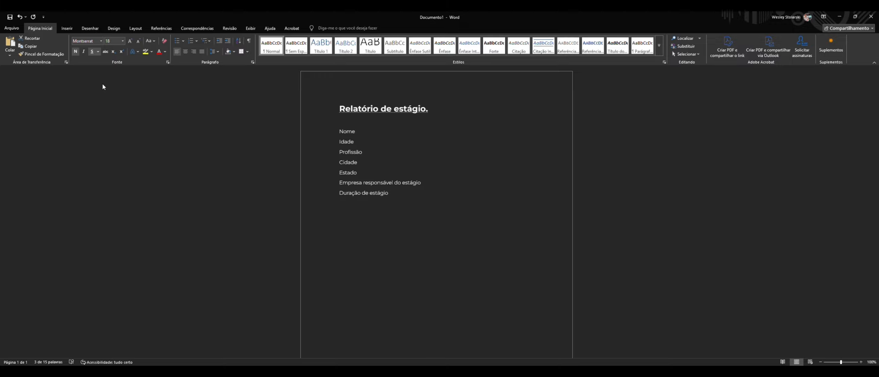
click(97, 101)
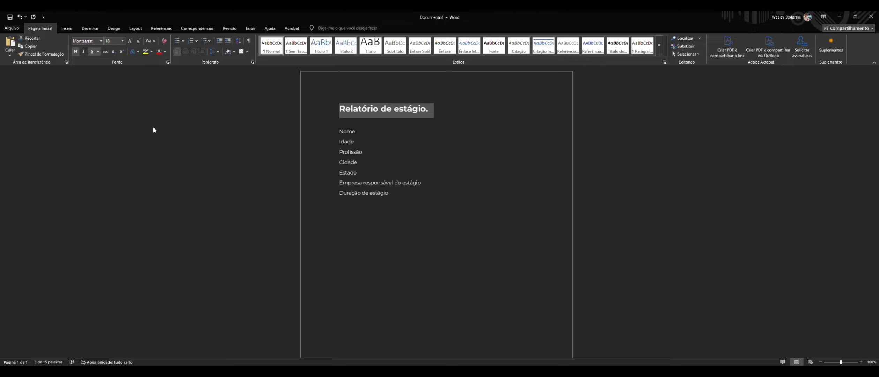
click(108, 52)
click(108, 51)
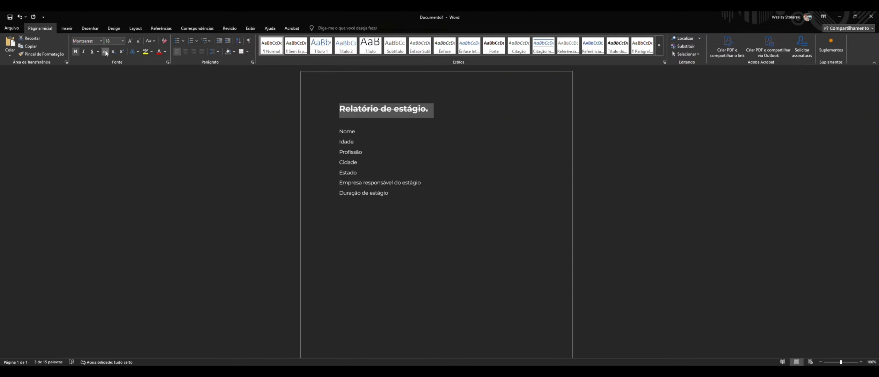
Step: Enlarge the title's font size step by step, then shrink it step by step back to 18
click(129, 41)
click(129, 41)
click(129, 41)
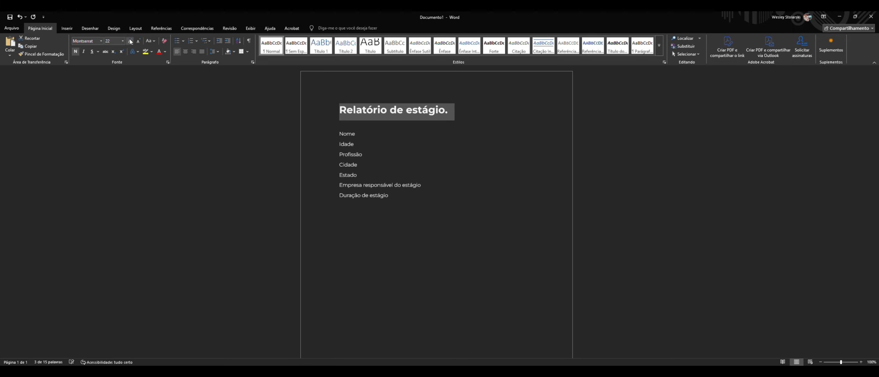
click(129, 41)
click(129, 41)
click(129, 41)
click(138, 41)
click(139, 41)
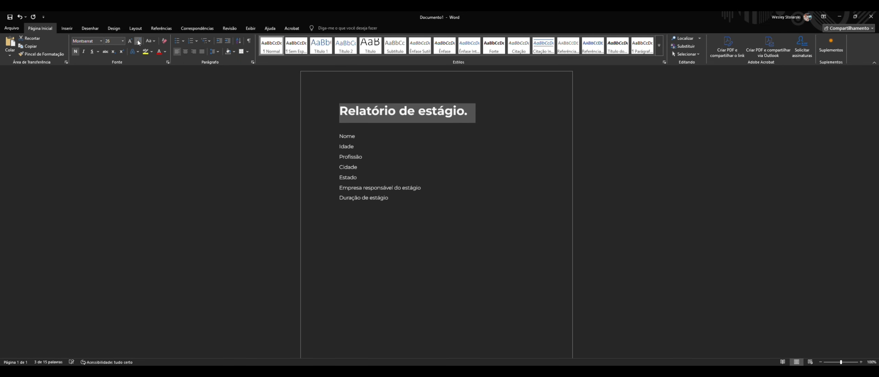
click(138, 40)
click(138, 40)
click(138, 41)
click(138, 41)
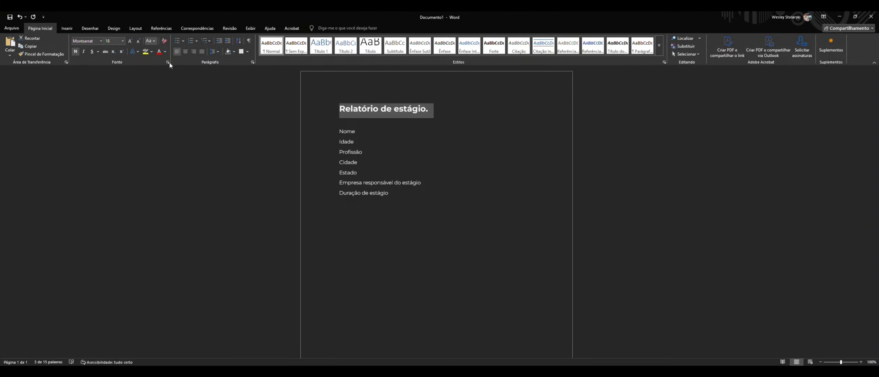
Step: Cycle the title's letter case through lowercase, sentence case, uppercase and capitalized words, ending on sentence case
key(shift+F3)
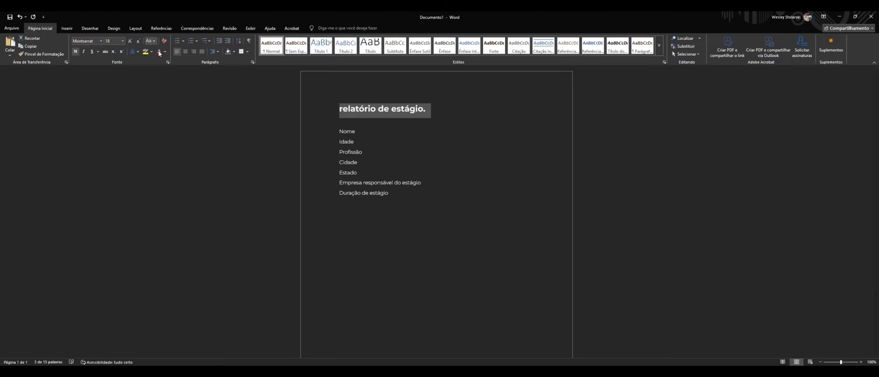
key(shift+F3)
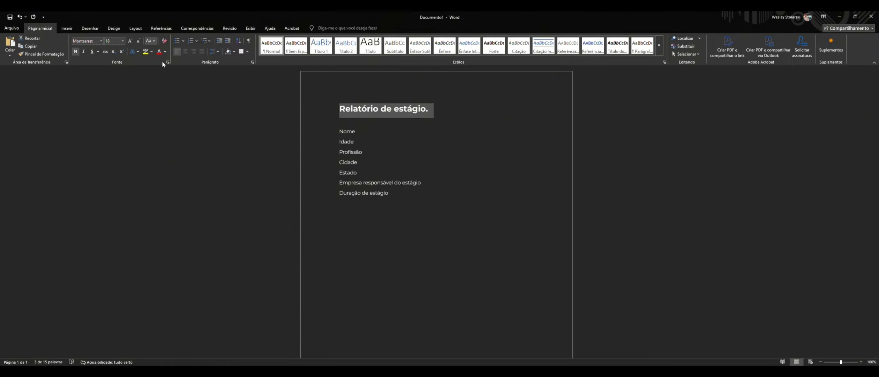
key(shift+F3)
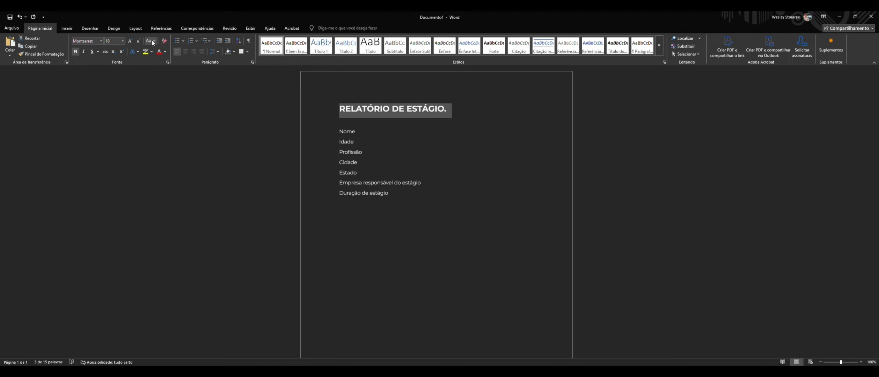
key(shift+F3)
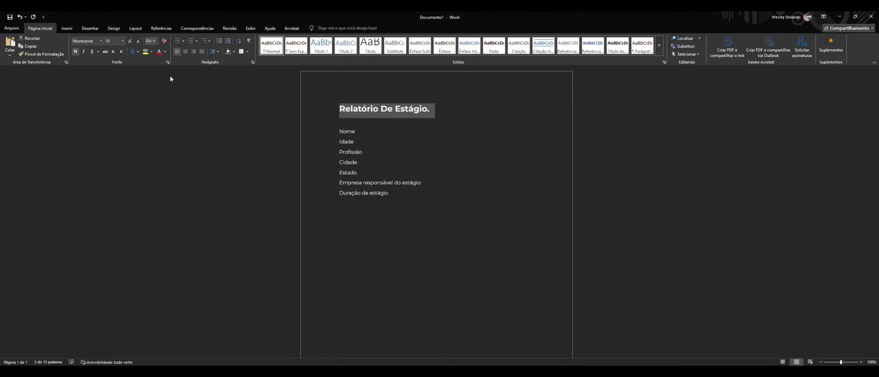
key(shift+F3)
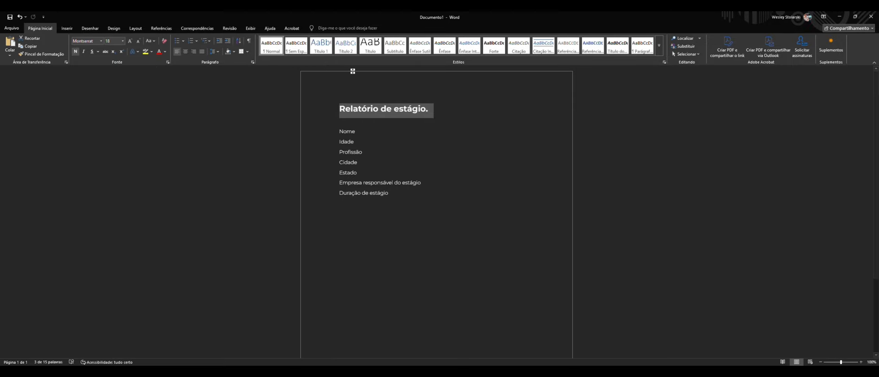
triple_click(392, 109)
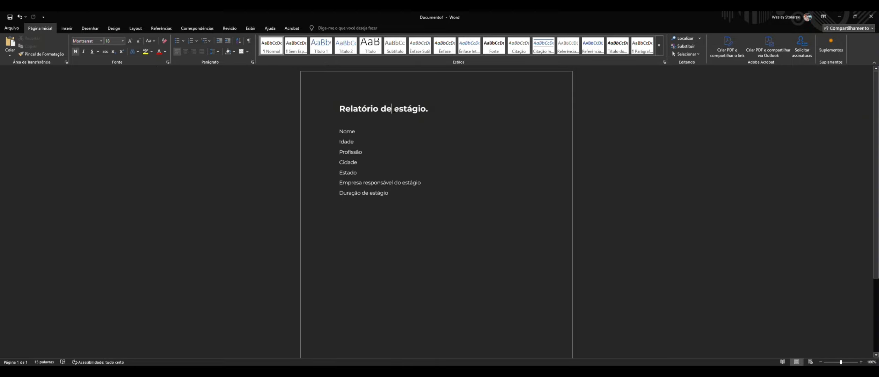
Step: Highlight the title line "Relatório de estágio." in yellow, then change its highlight colour to magenta
click(146, 53)
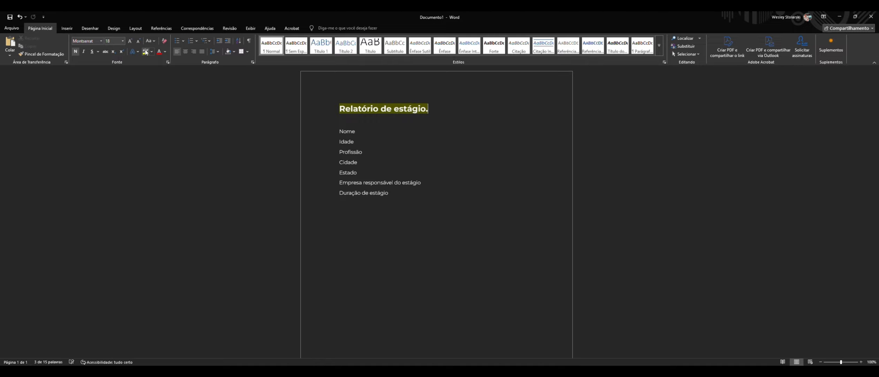
click(384, 162)
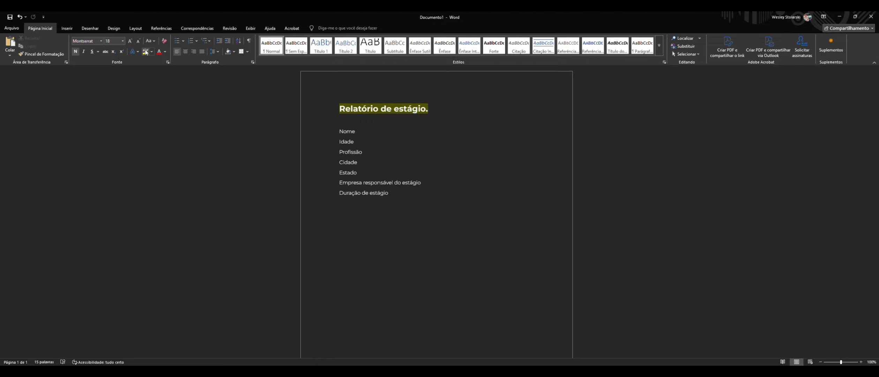
triple_click(362, 109)
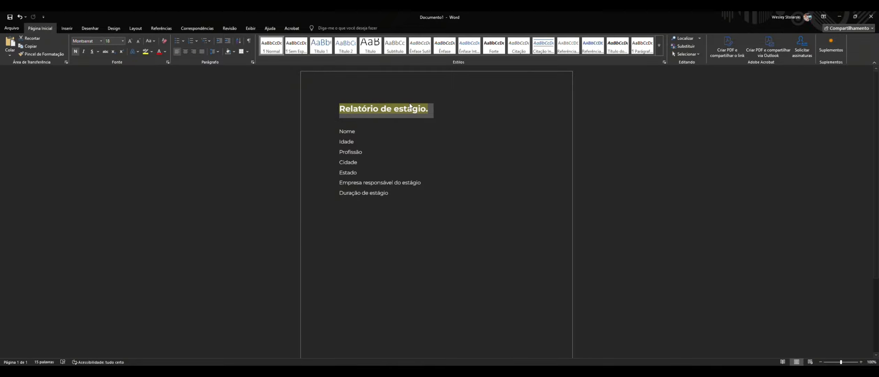
click(371, 110)
triple_click(371, 110)
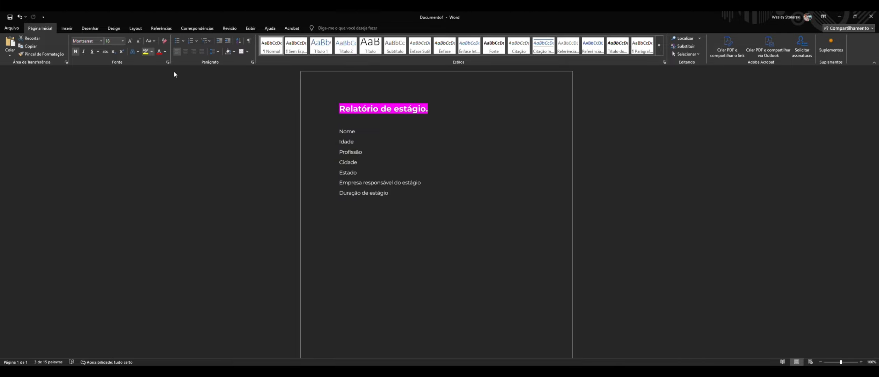
click(397, 124)
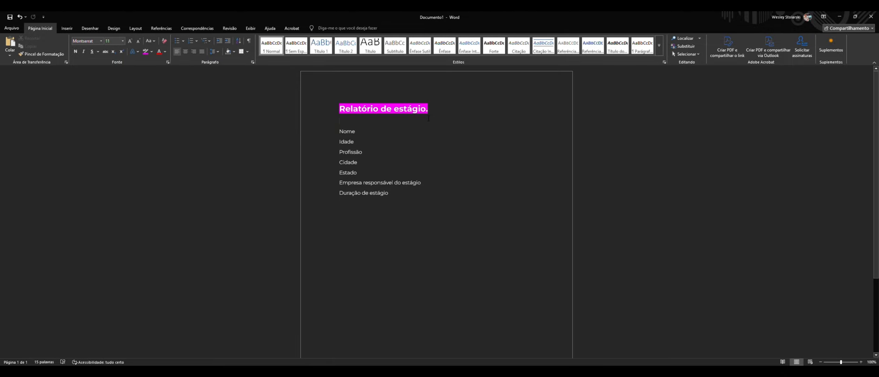
Step: Remove the highlight colour from the entire title line
drag(339, 108, 433, 110)
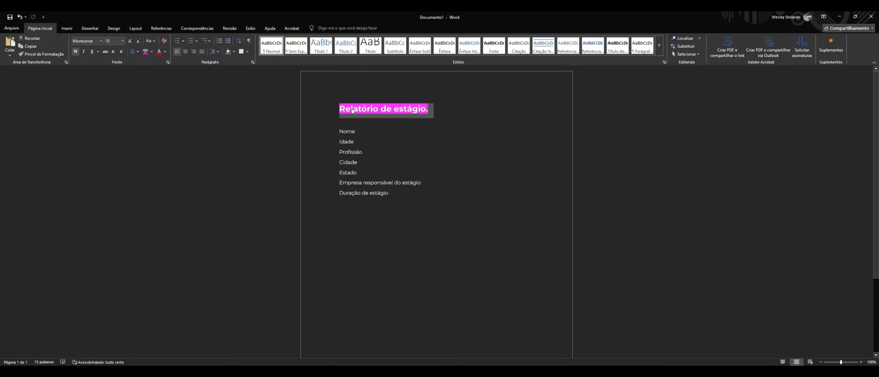
click(152, 52)
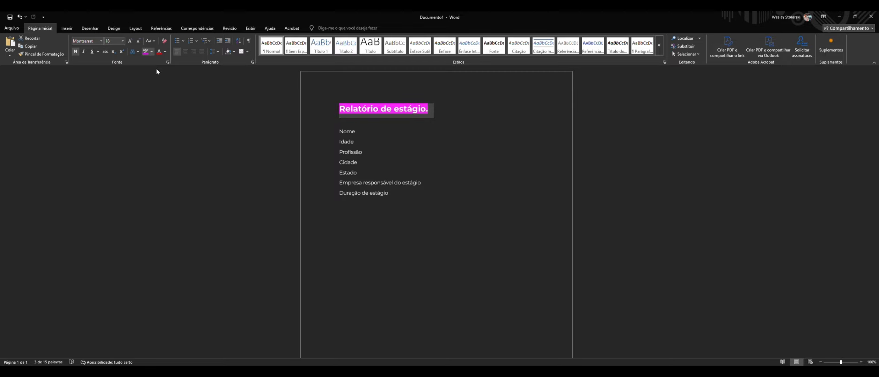
click(160, 107)
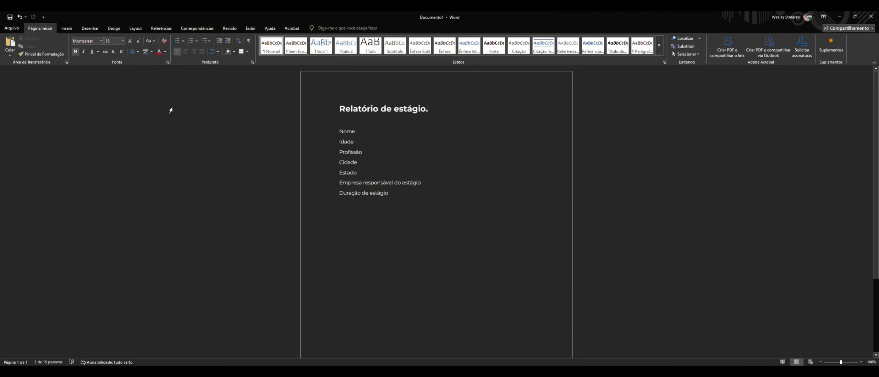
click(320, 93)
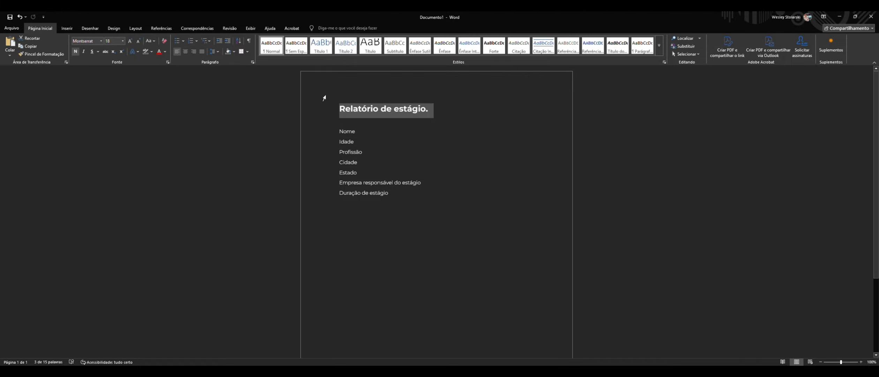
click(152, 52)
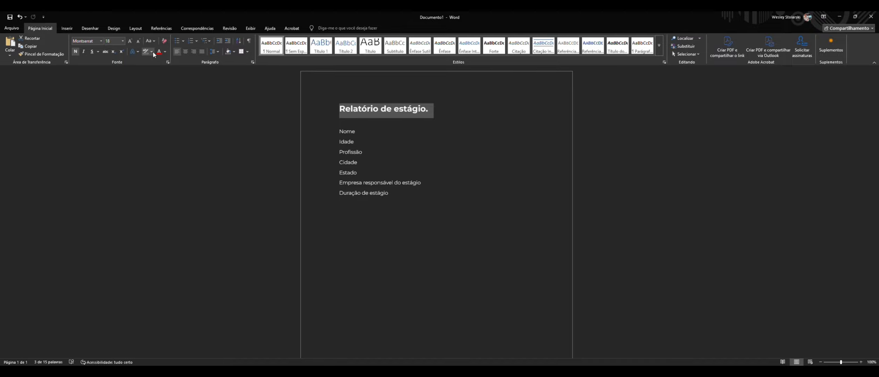
click(167, 105)
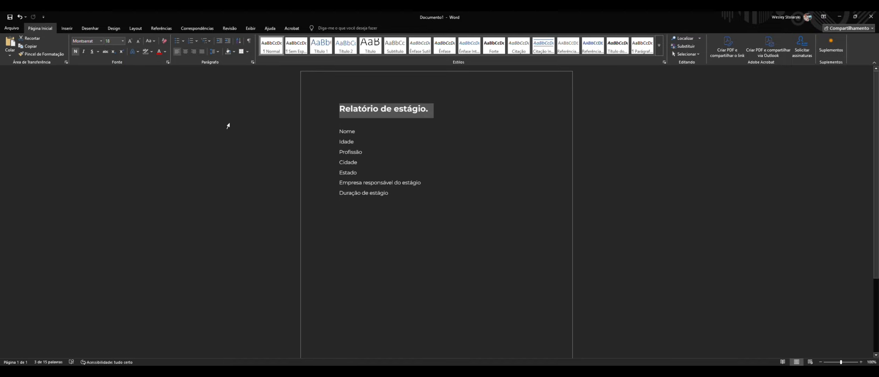
Step: Colour the title text red, then light blue, and apply the same light blue to all the label lines
click(159, 52)
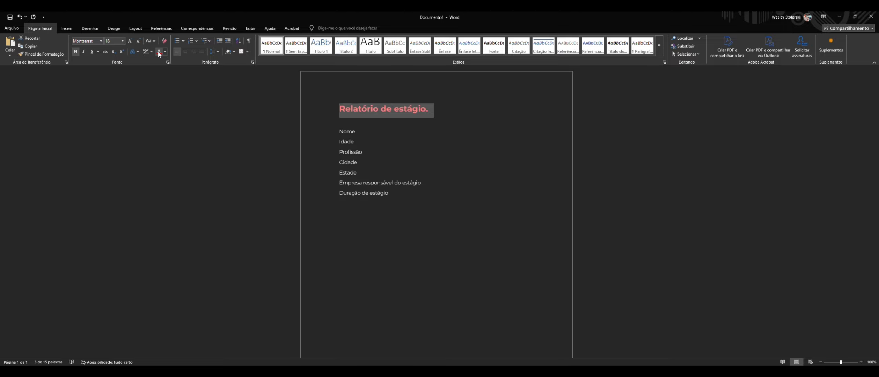
click(166, 53)
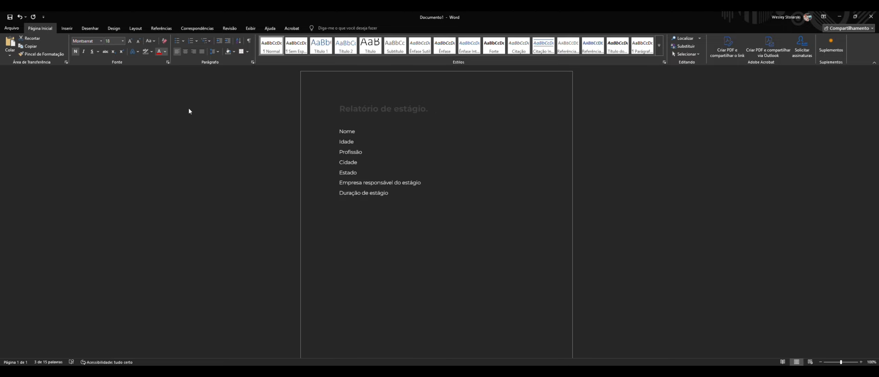
click(201, 135)
click(416, 200)
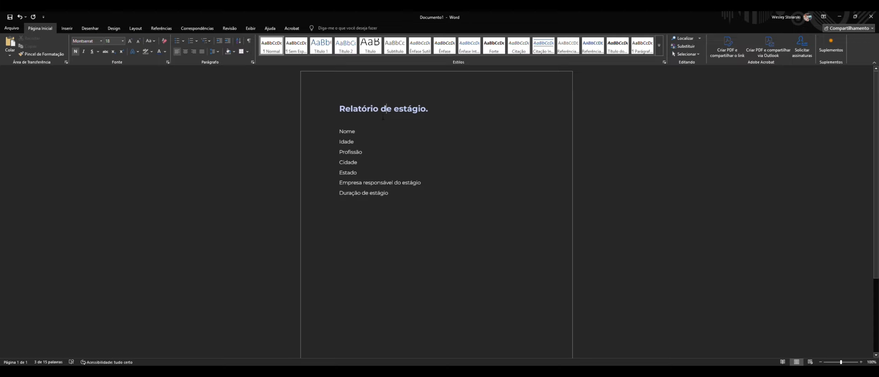
drag(416, 200, 338, 108)
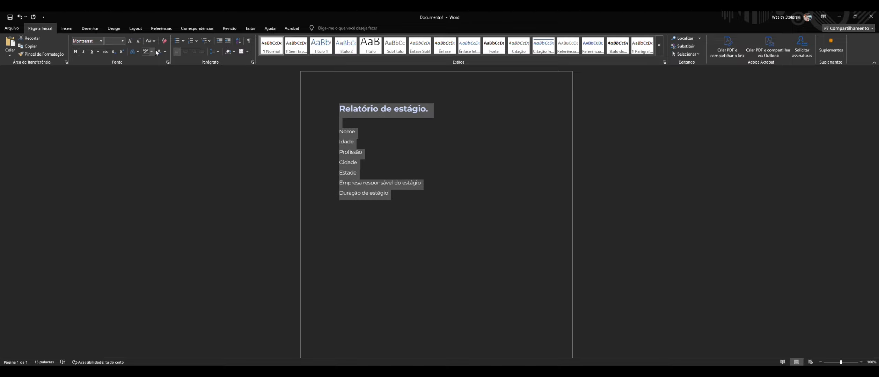
click(358, 162)
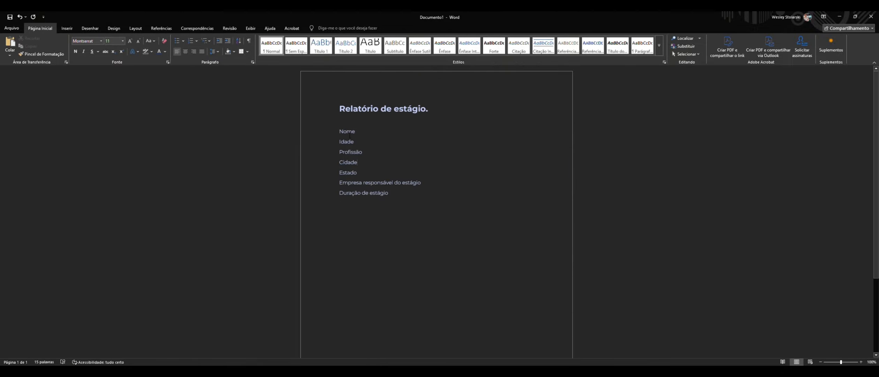
Step: Change the font colour of the whole document back to its original white appearance
click(165, 52)
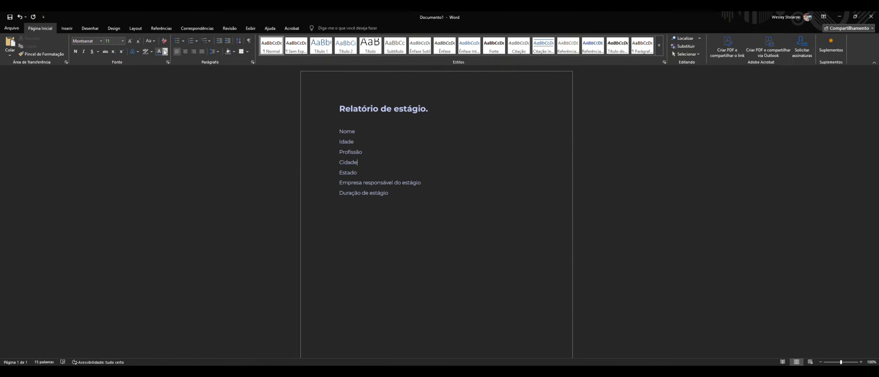
key(ctrl+a)
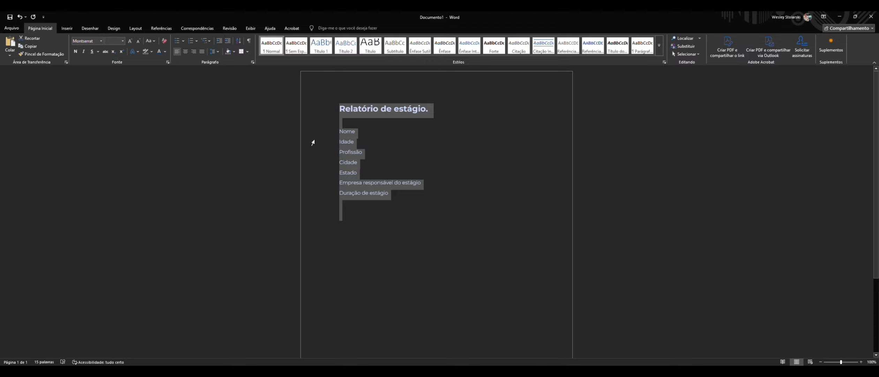
click(165, 53)
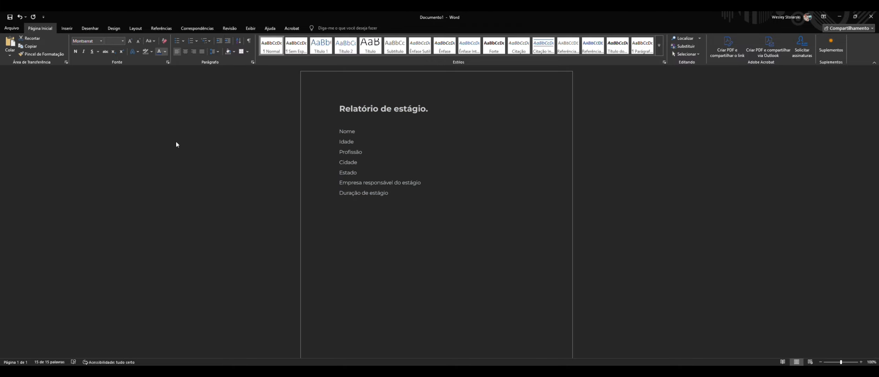
click(164, 73)
click(487, 164)
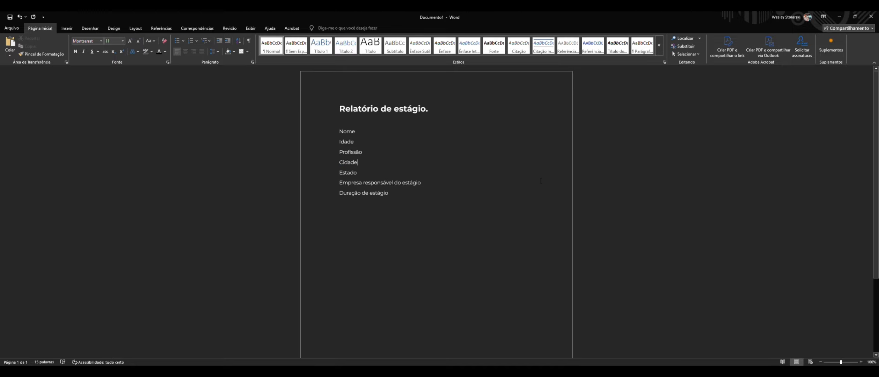
Step: Open the full font settings to review the options, then return to the document
click(167, 63)
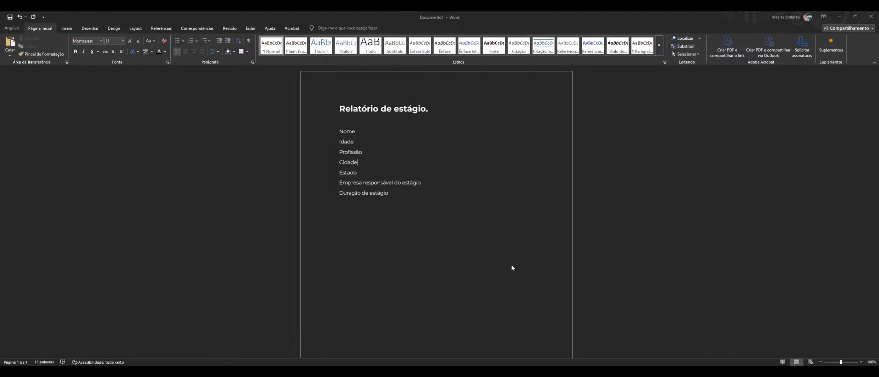
key(Up)
key(Up)
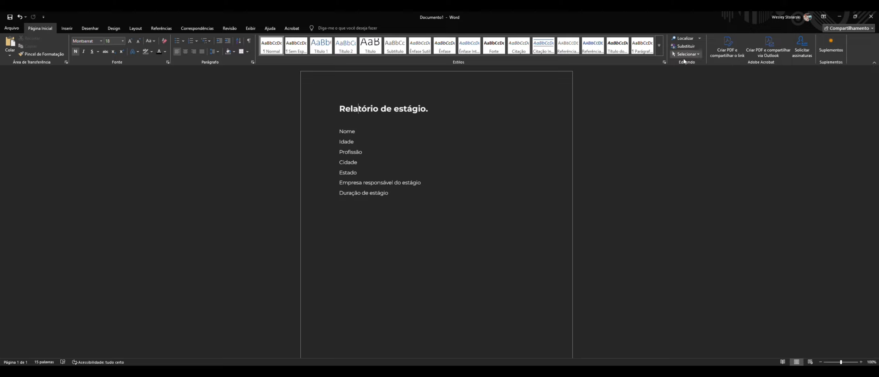
click(725, 143)
Step: Format the lines from "Nome" to "Duração de estágio" as a bulleted list, then replace the bullets with 1., 2., 3. numbering
drag(391, 197, 284, 104)
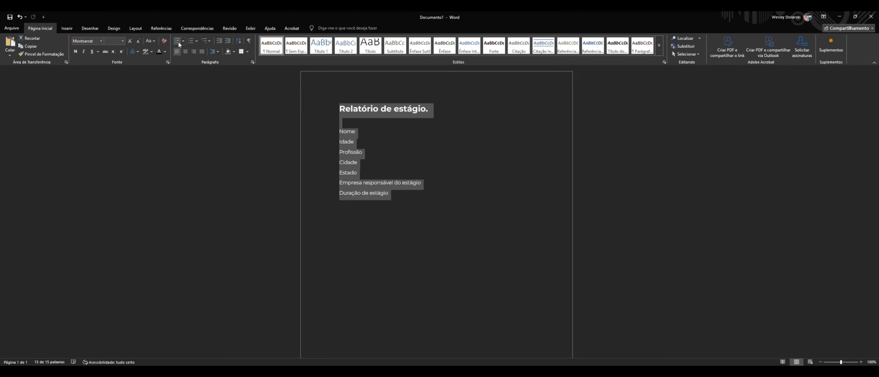
drag(390, 195, 340, 140)
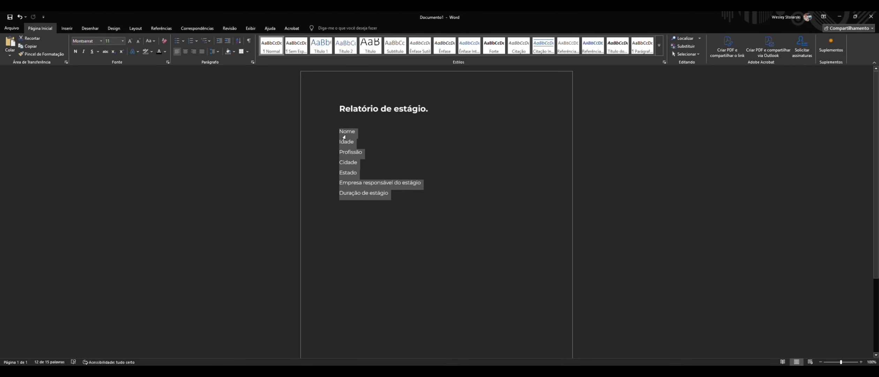
click(177, 41)
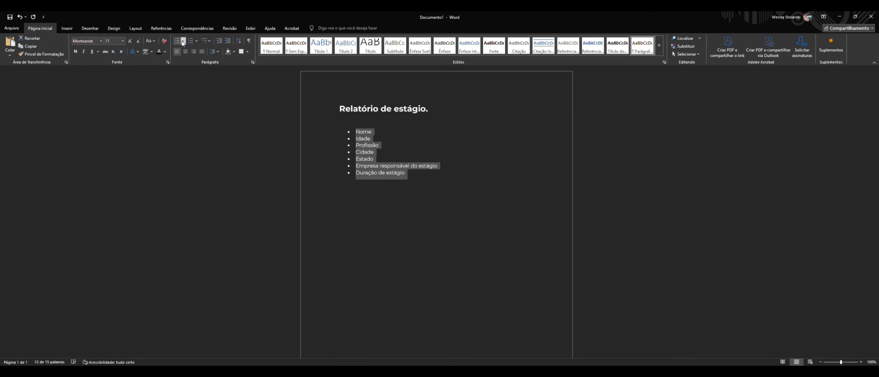
click(183, 41)
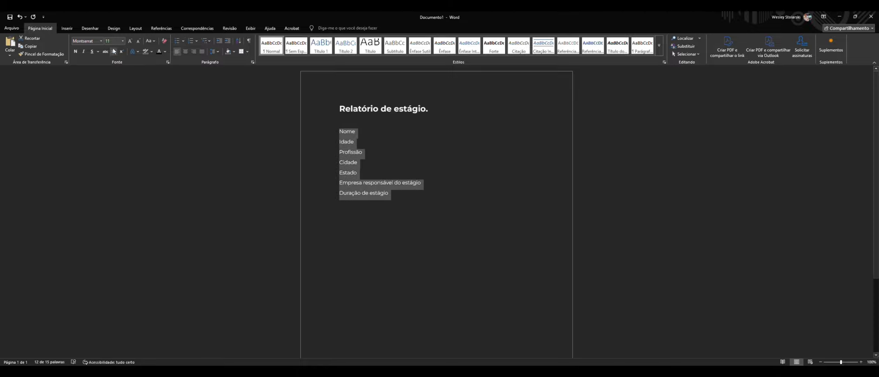
click(192, 41)
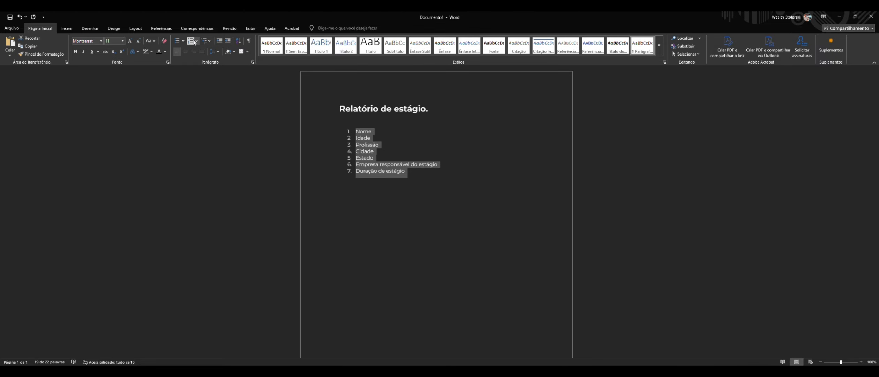